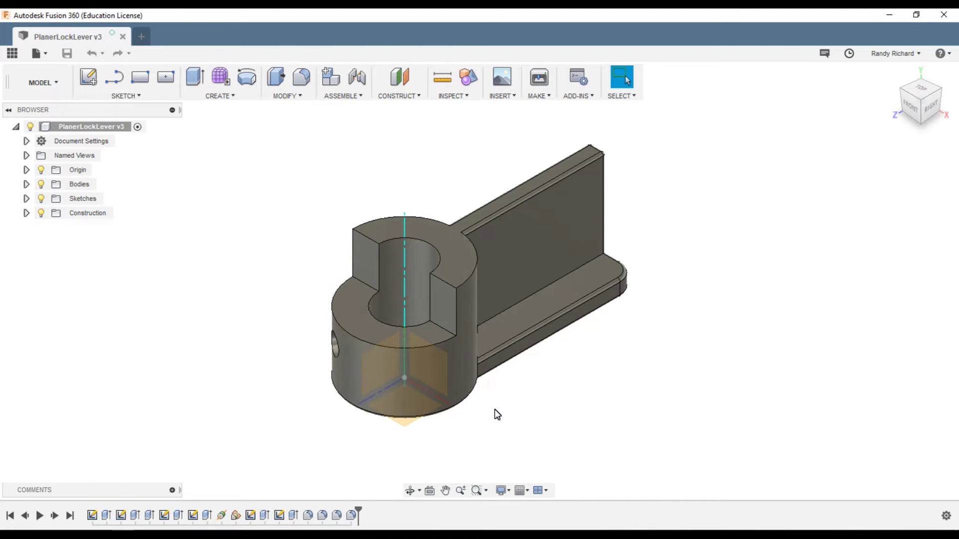
scroll(491, 418, "up", 2)
scroll(501, 413, "down", 3)
scroll(532, 393, "down", 1)
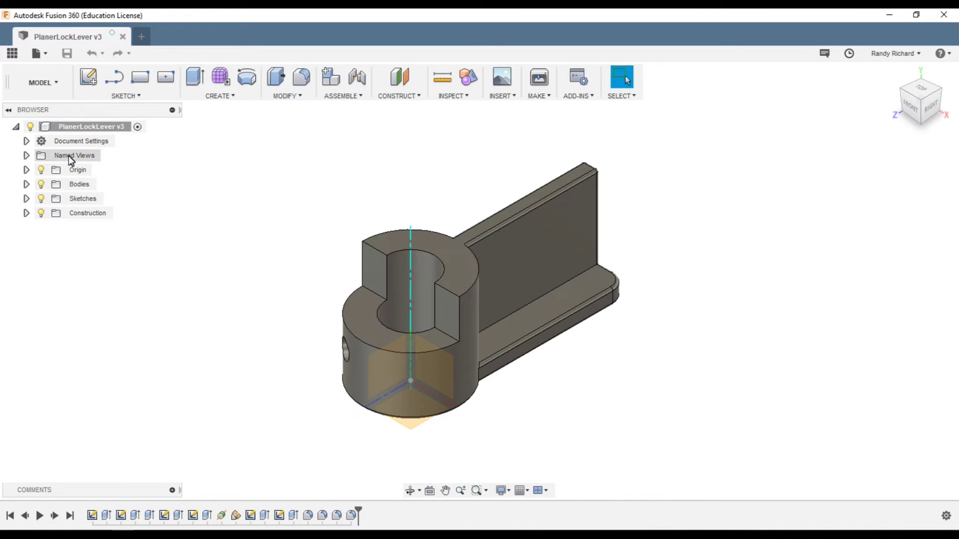
- Expand Named Views and Document Settings in the Browser to show Units: in
left_click(26, 155)
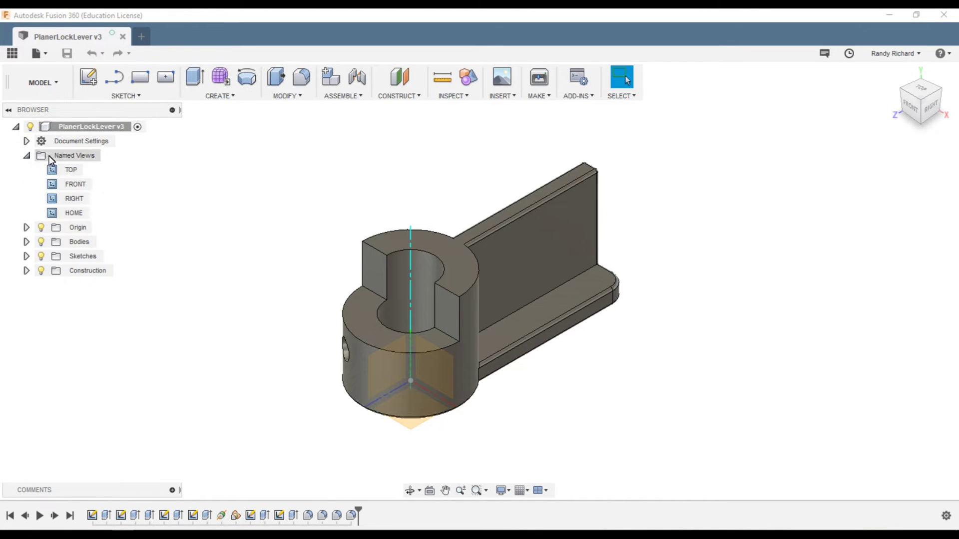
left_click(27, 155)
left_click(62, 155)
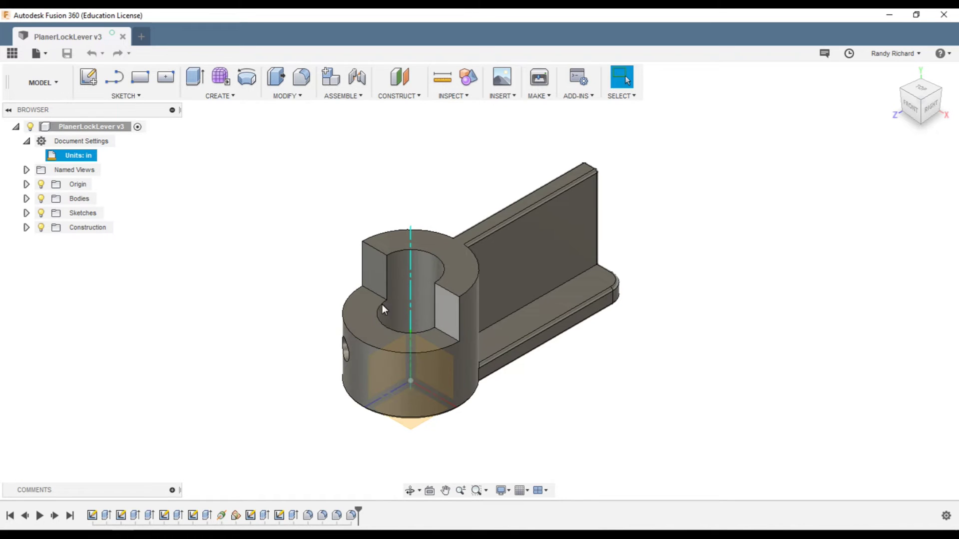
- Change the active units from Inch to Millimeter and confirm
left_click(104, 158)
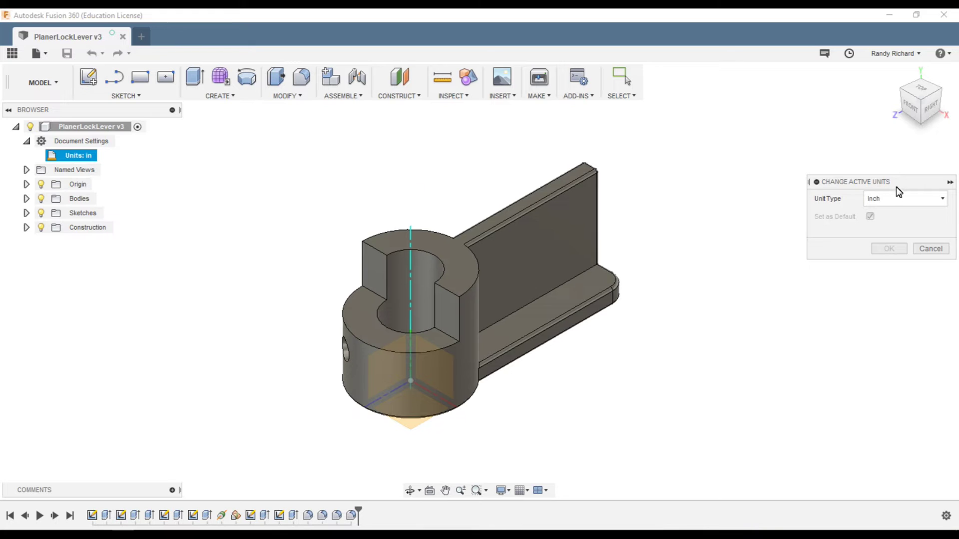
left_click_drag(898, 183, 261, 166)
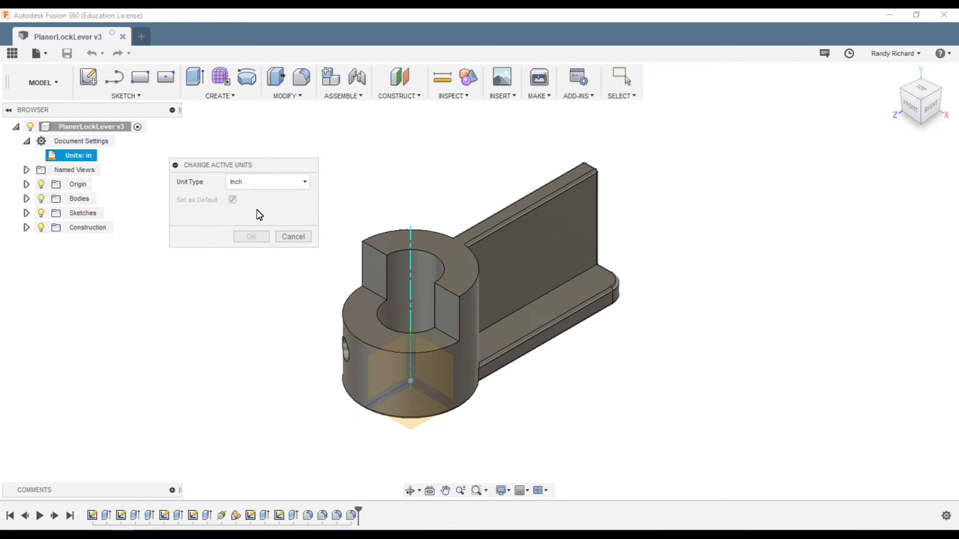
left_click(292, 182)
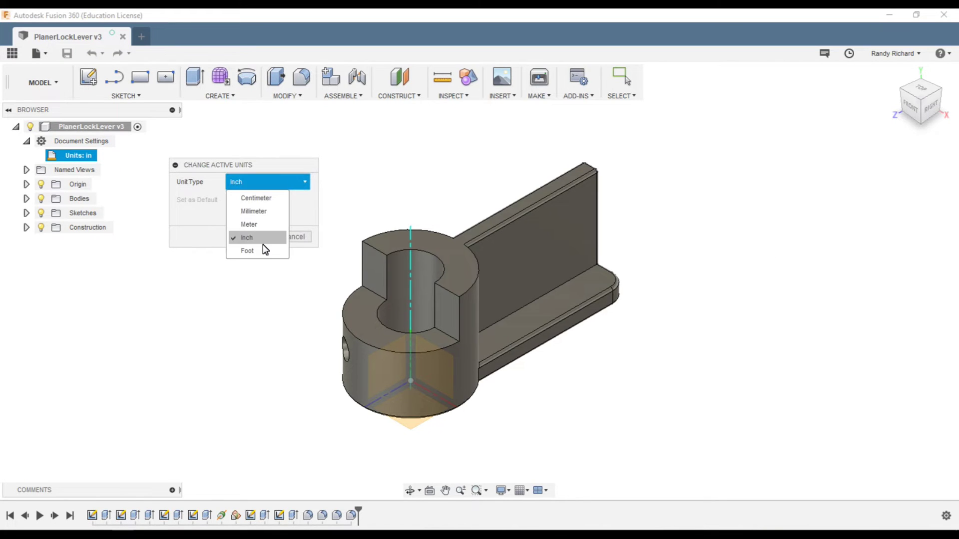
left_click(269, 209)
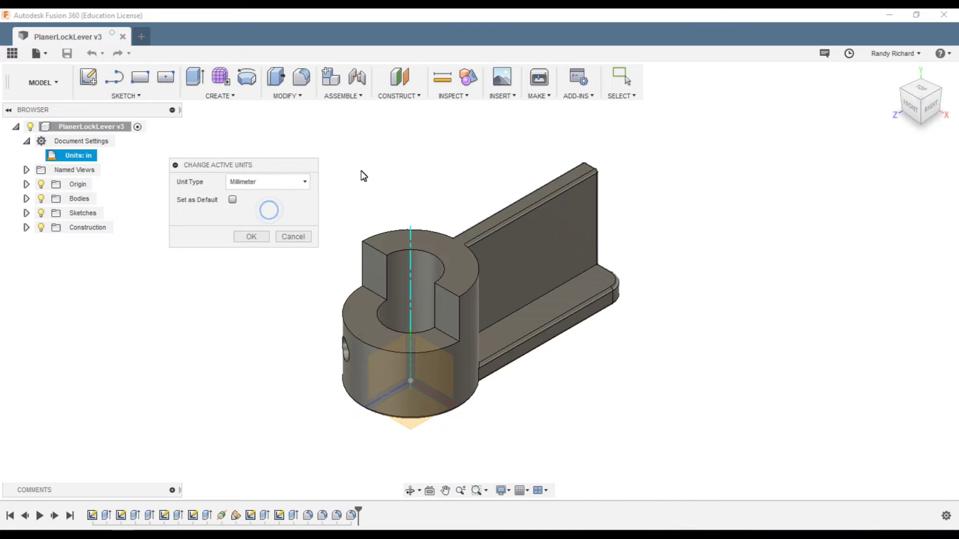
left_click(250, 237)
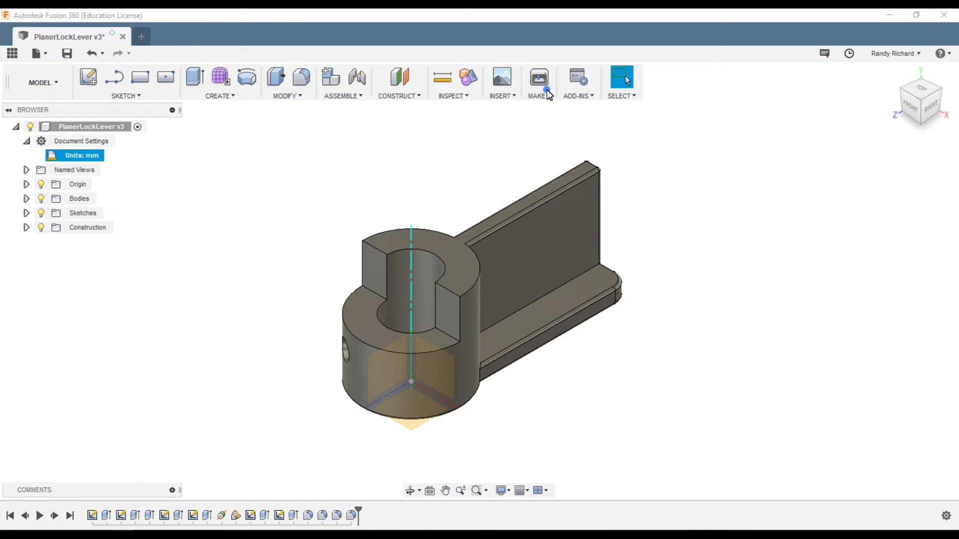
left_click(546, 95)
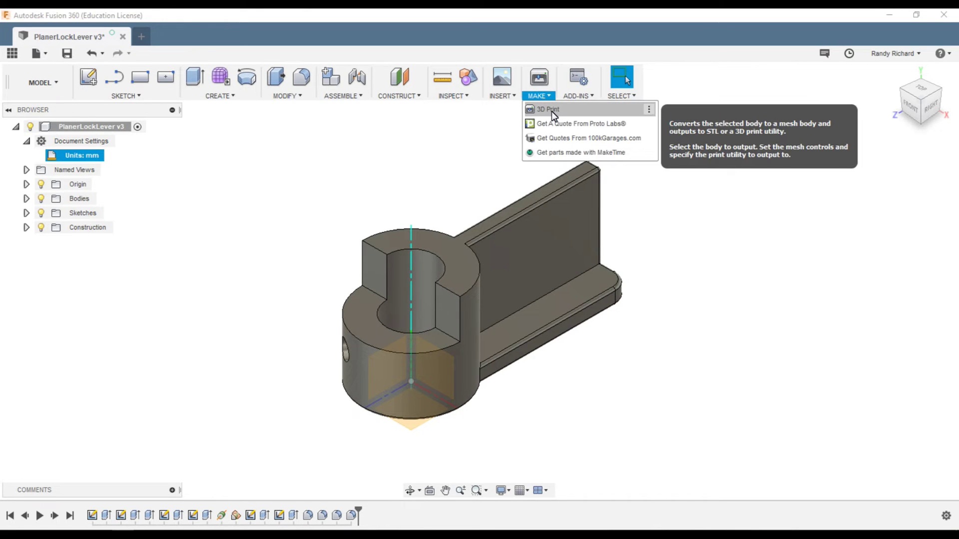
left_click(551, 109)
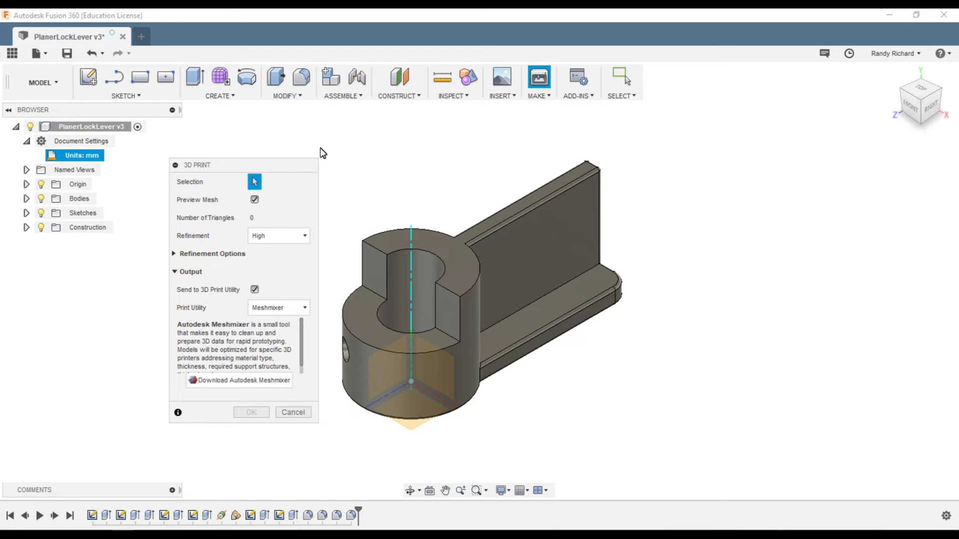
left_click(255, 289)
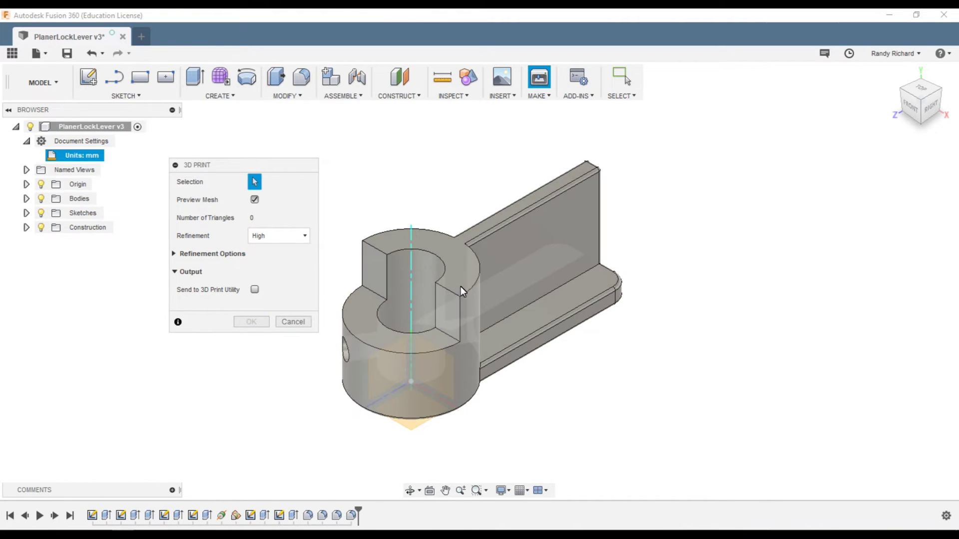
left_click(613, 188)
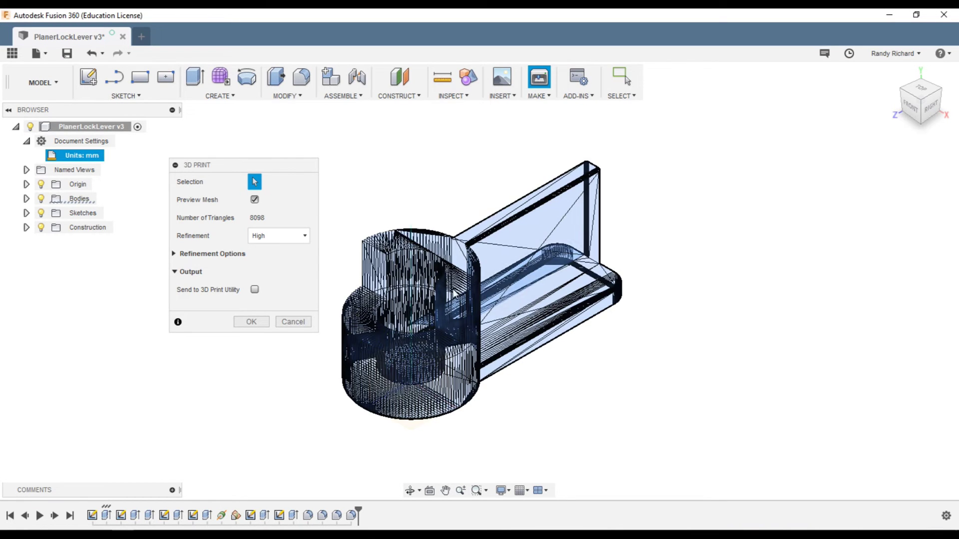
left_click(250, 323)
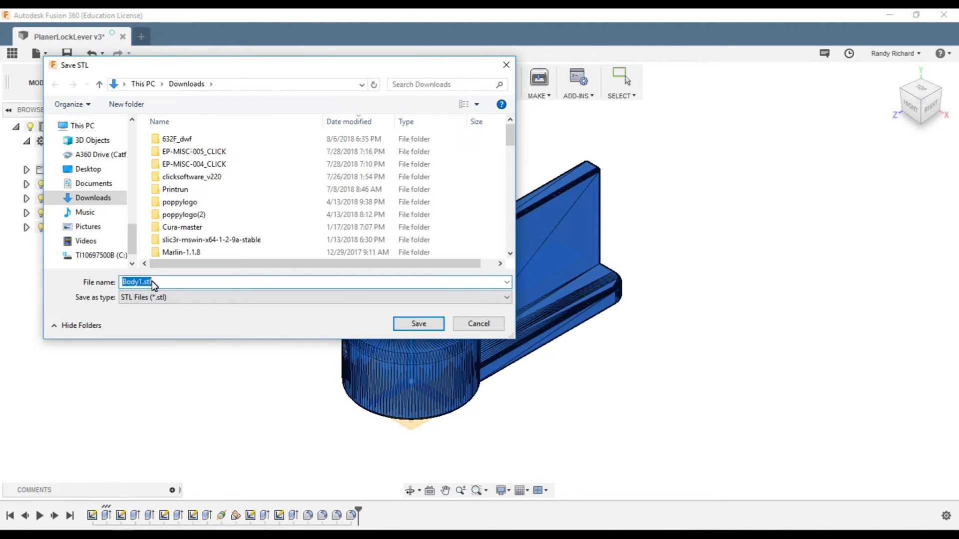
left_click(482, 324)
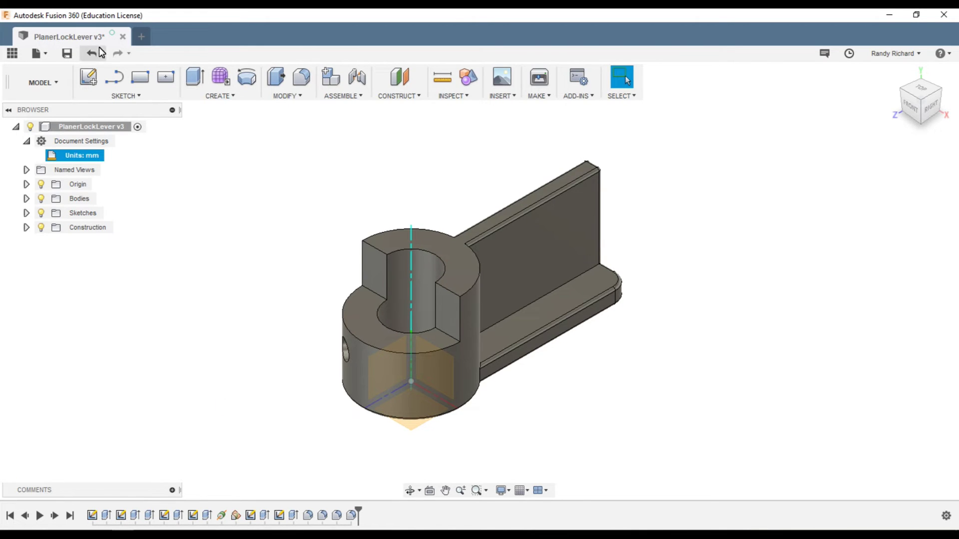
- Change the active units back from Millimeter to Inch and confirm
left_click(95, 156)
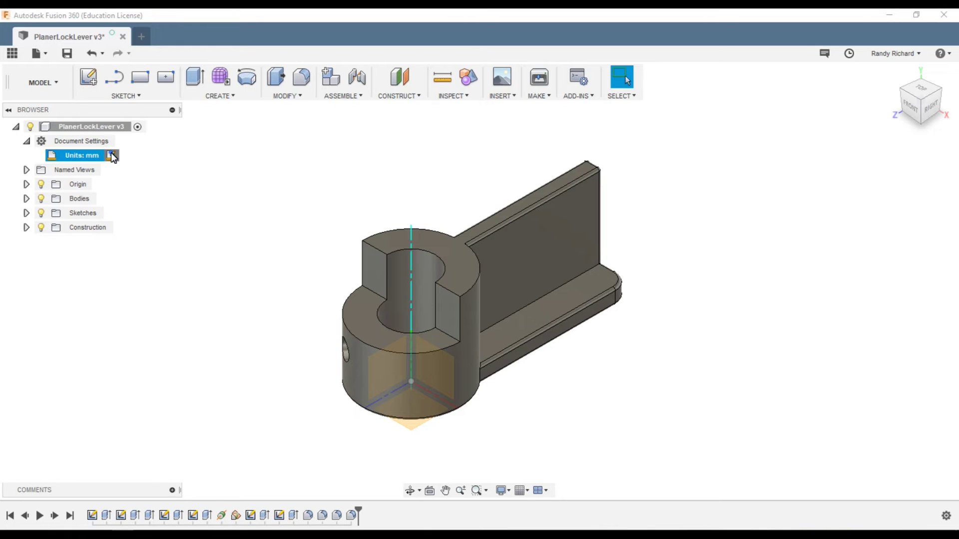
left_click(111, 154)
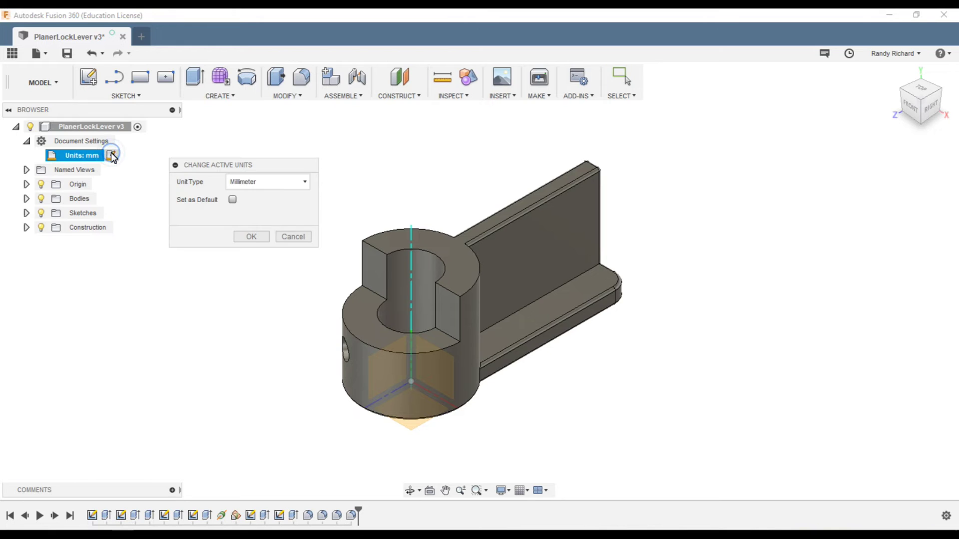
left_click(303, 183)
left_click(255, 234)
left_click(252, 237)
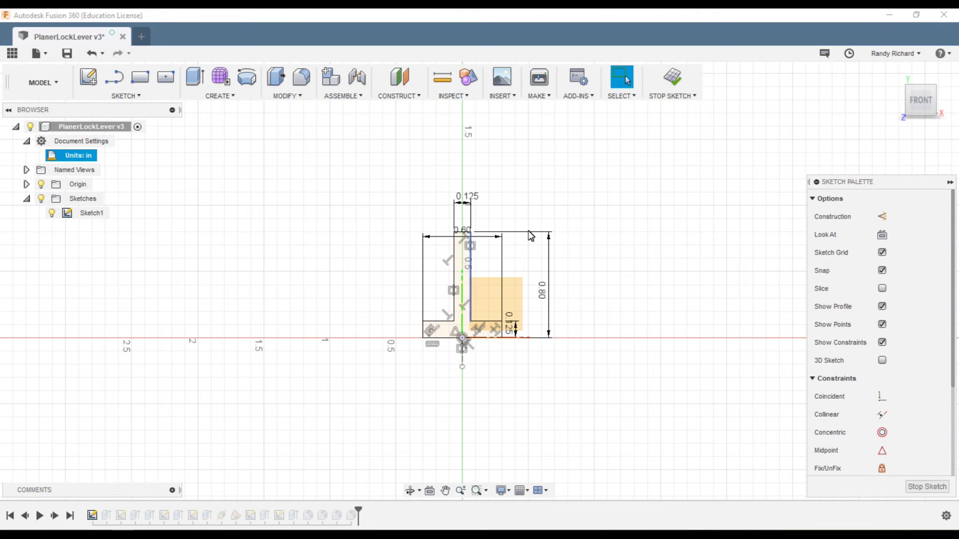
scroll(530, 236, "down", 1)
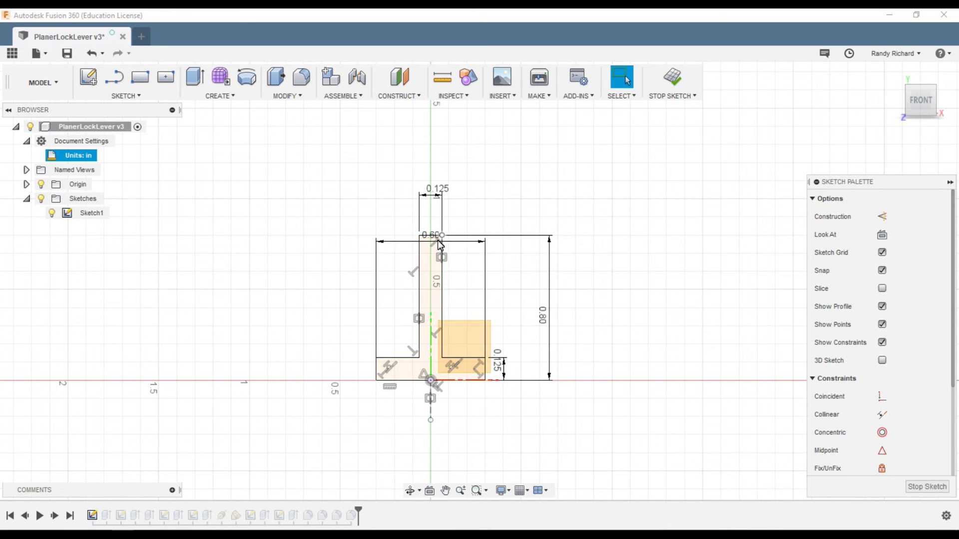
- Move the 0.60 dimension above the sketch profile
left_click_drag(435, 236, 446, 150)
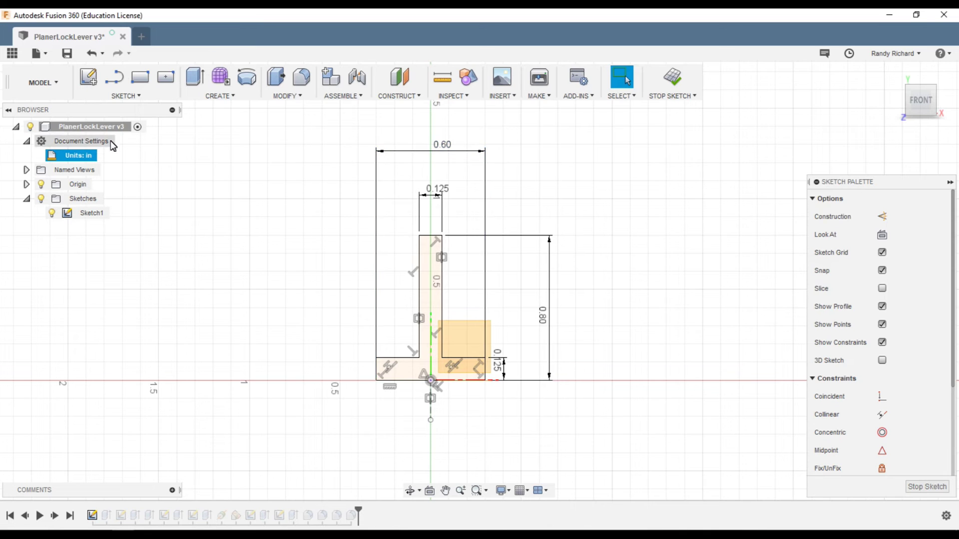
- Change the active units to Millimeter so Sketch1's dimensions read 15.24, 3.175 and 20.32
left_click(103, 155)
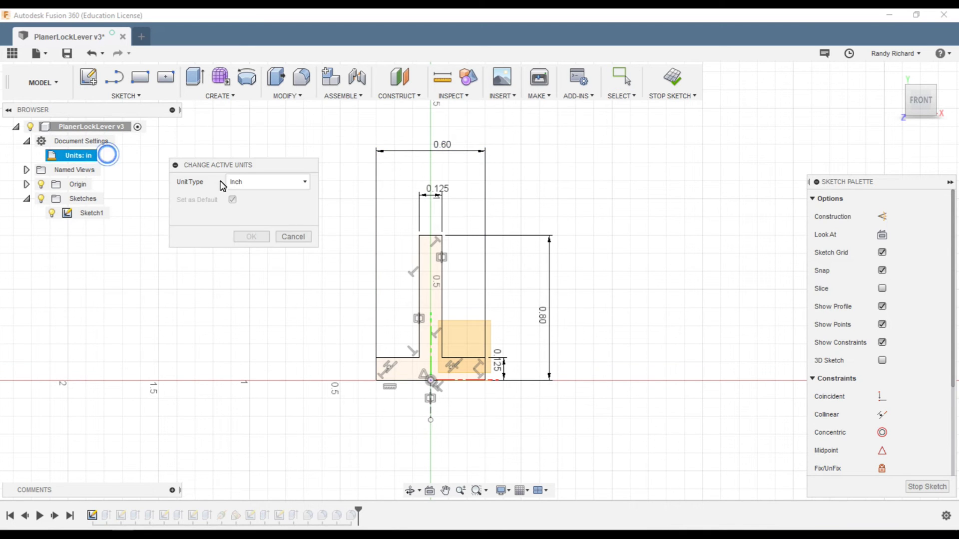
left_click(273, 182)
left_click(268, 213)
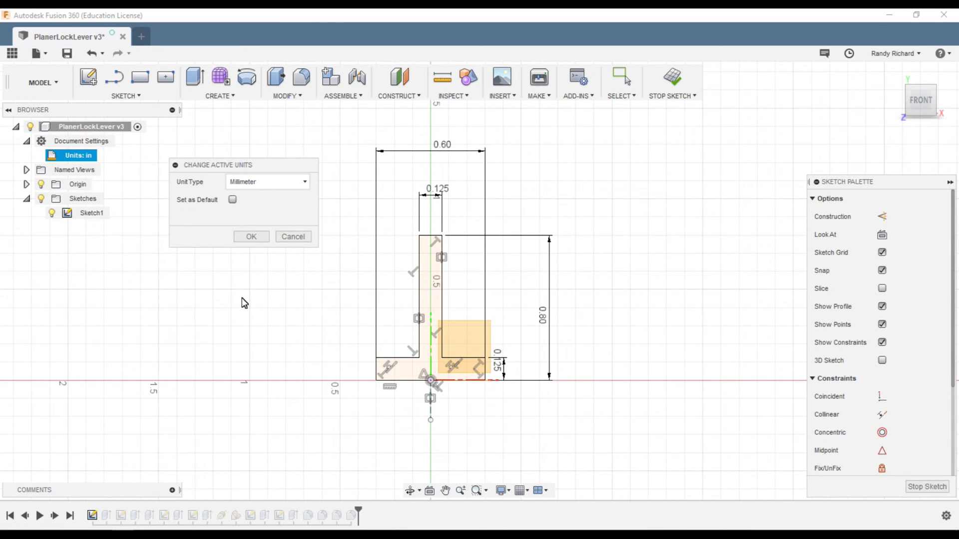
left_click(250, 239)
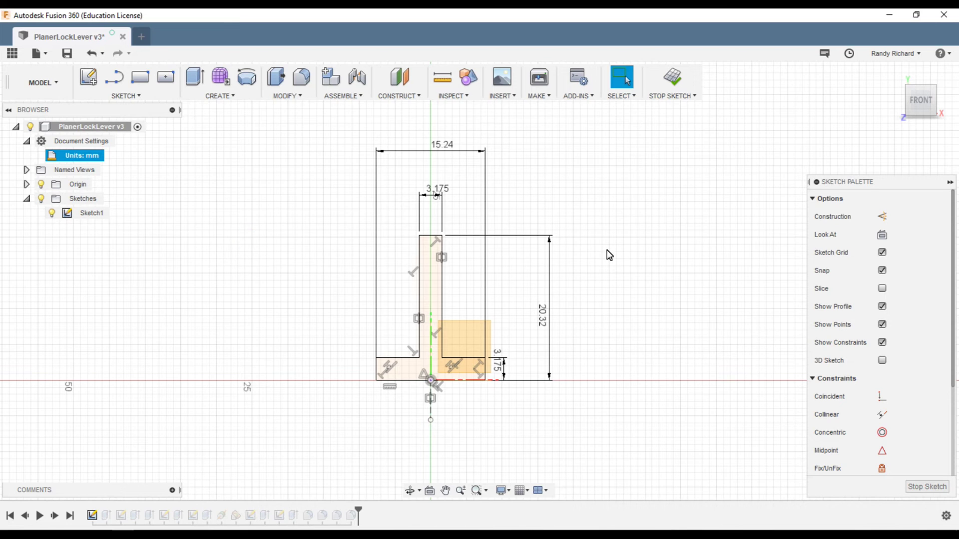